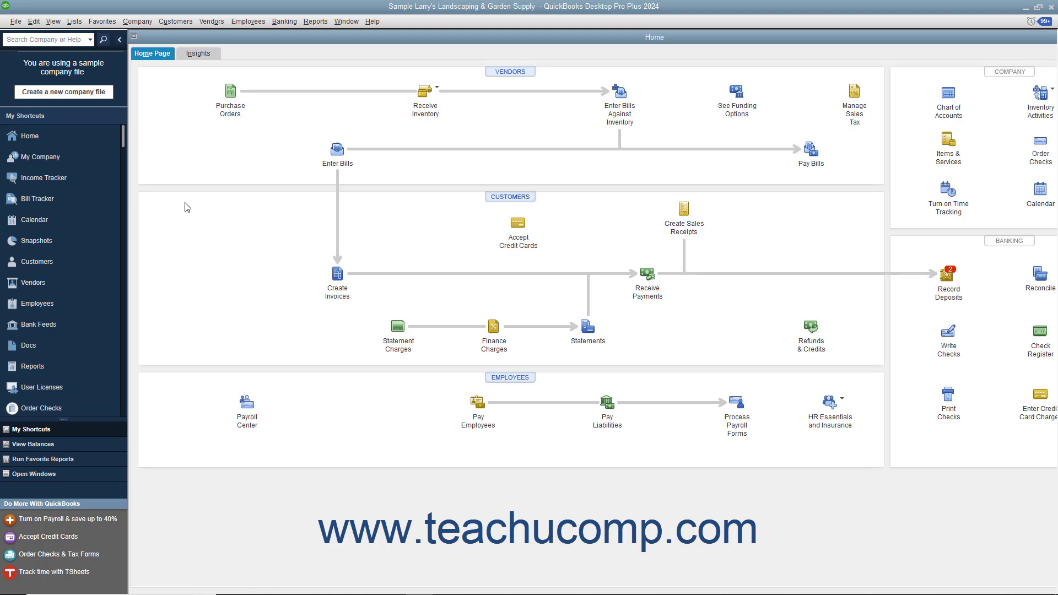
Look over the personal Send Forms preferences, then close Preferences and return Home
left_click(34, 21)
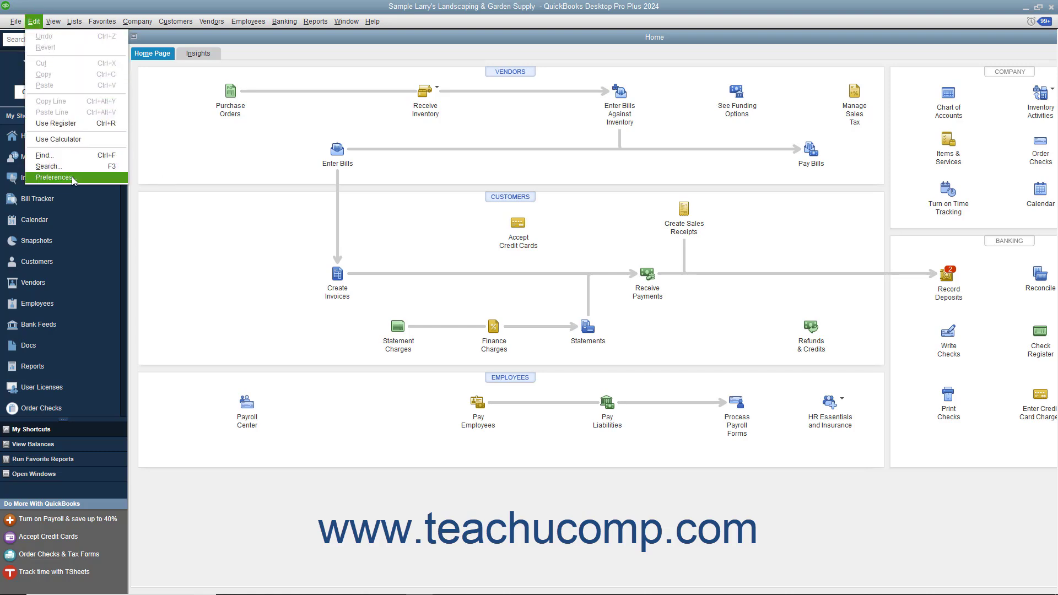
key("Escape")
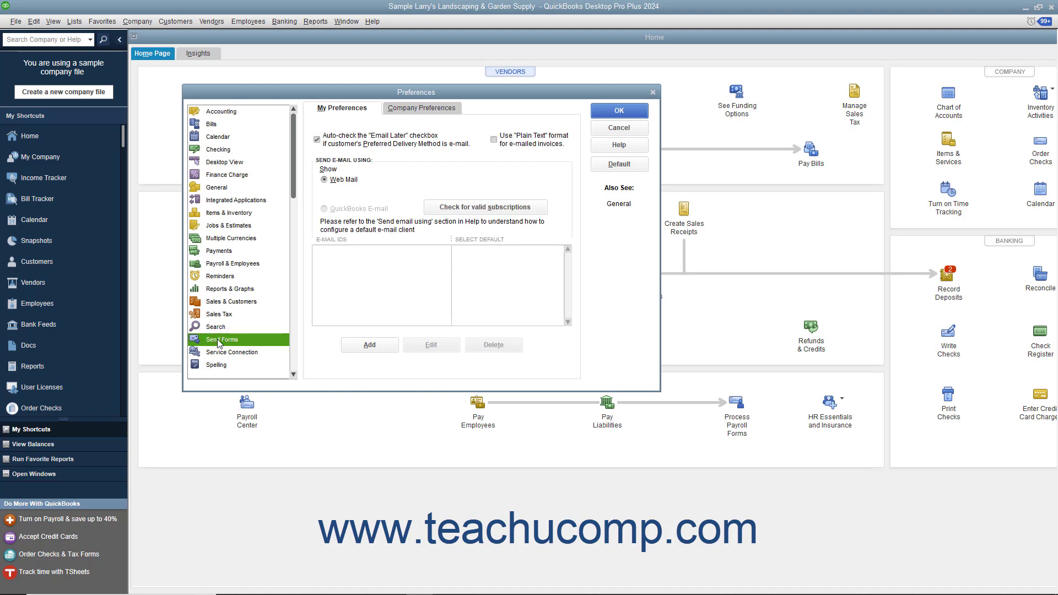
left_click(363, 111)
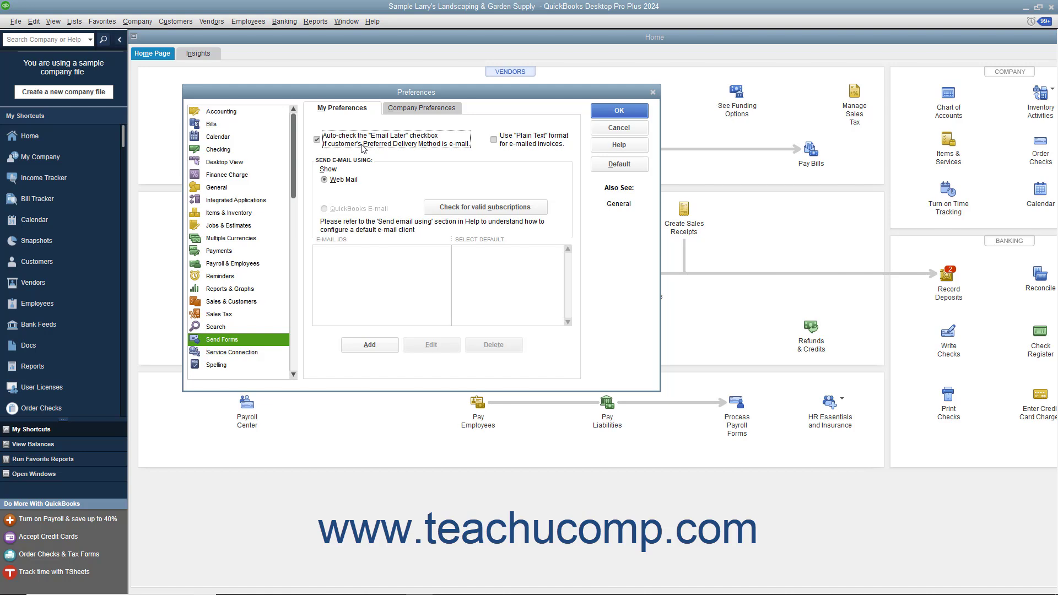
left_click(599, 112)
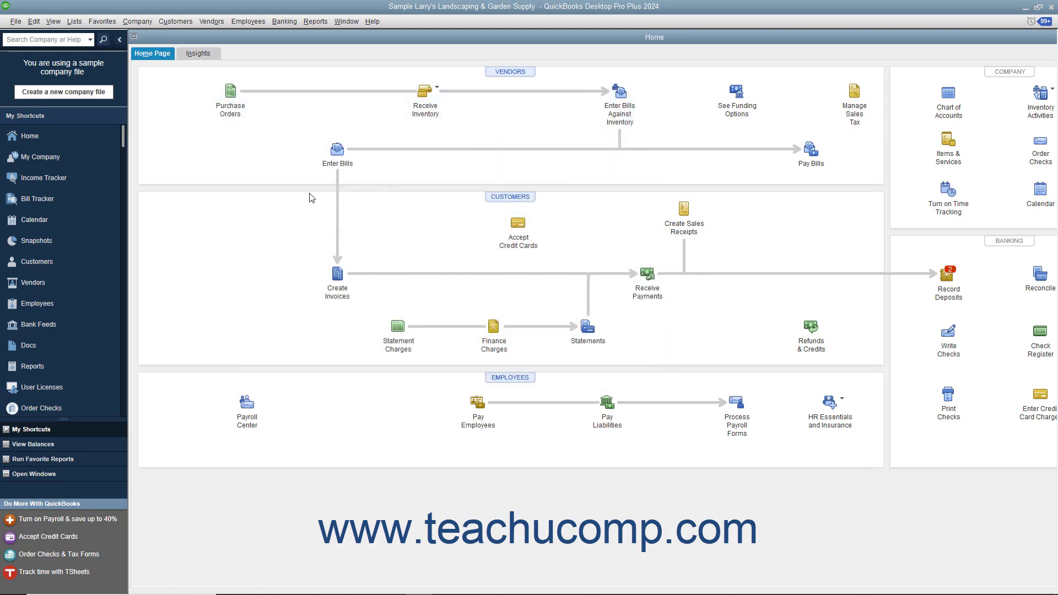
Start Create Batch Invoices from the Customers menu and dismiss the customer info reminder
left_click(175, 21)
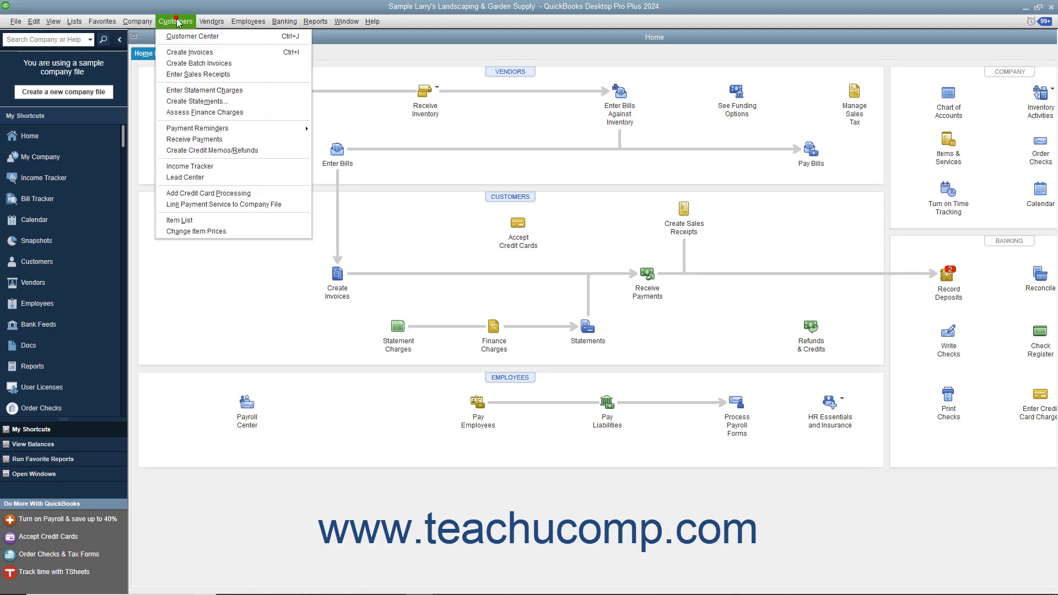
left_click(186, 65)
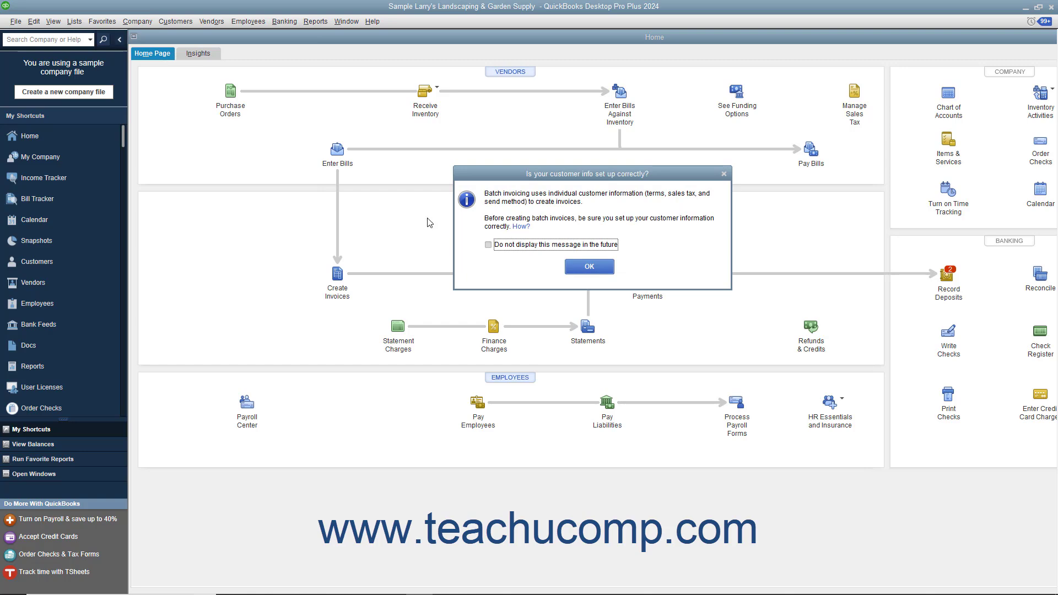
left_click(577, 270)
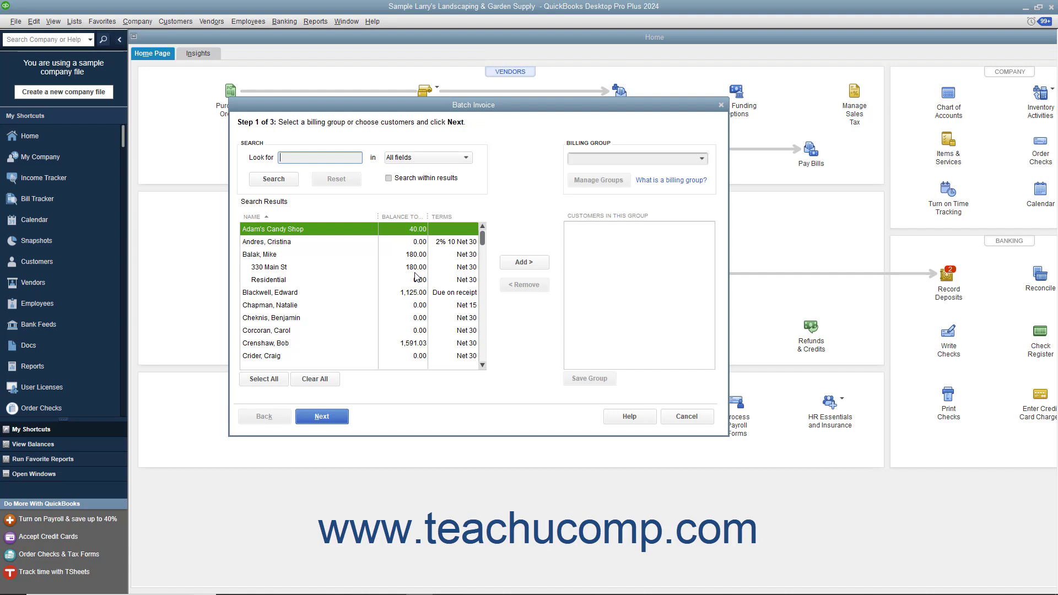
Add Adam's Candy Shop to the group list, then take it back out
left_click(299, 232)
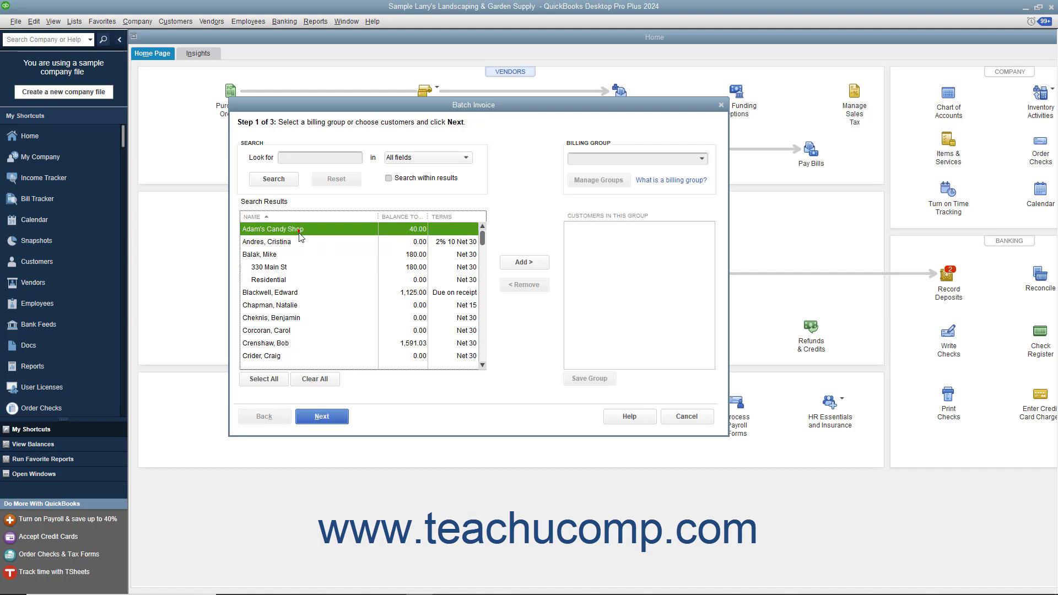
left_click(516, 264)
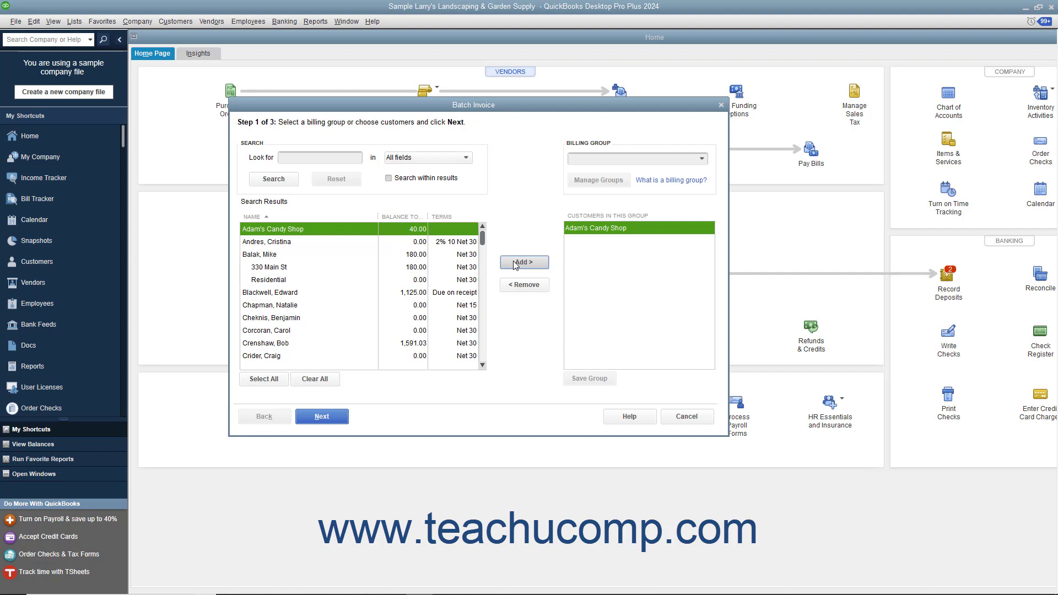
left_click(526, 284)
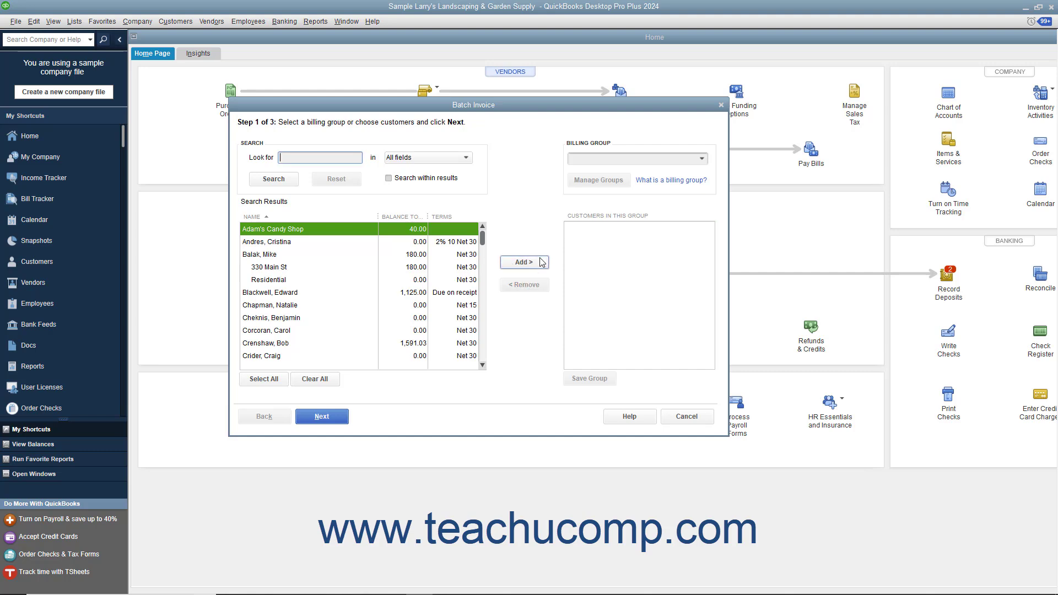
Create a billing group named 'Weekly Gardening- Commercial' and select Adam's Candy Shop in the results
left_click(703, 160)
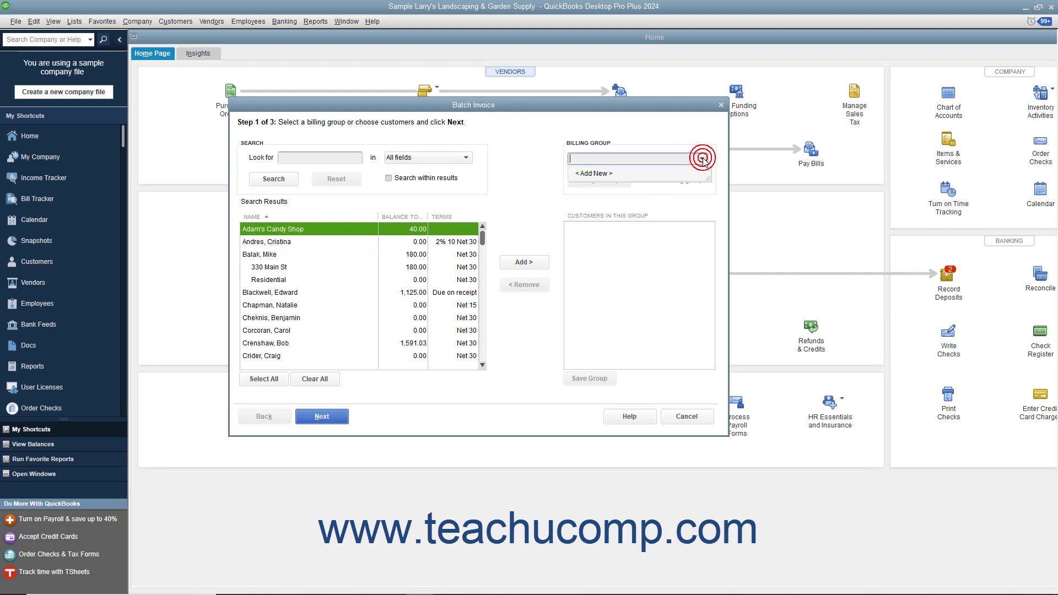
left_click(666, 175)
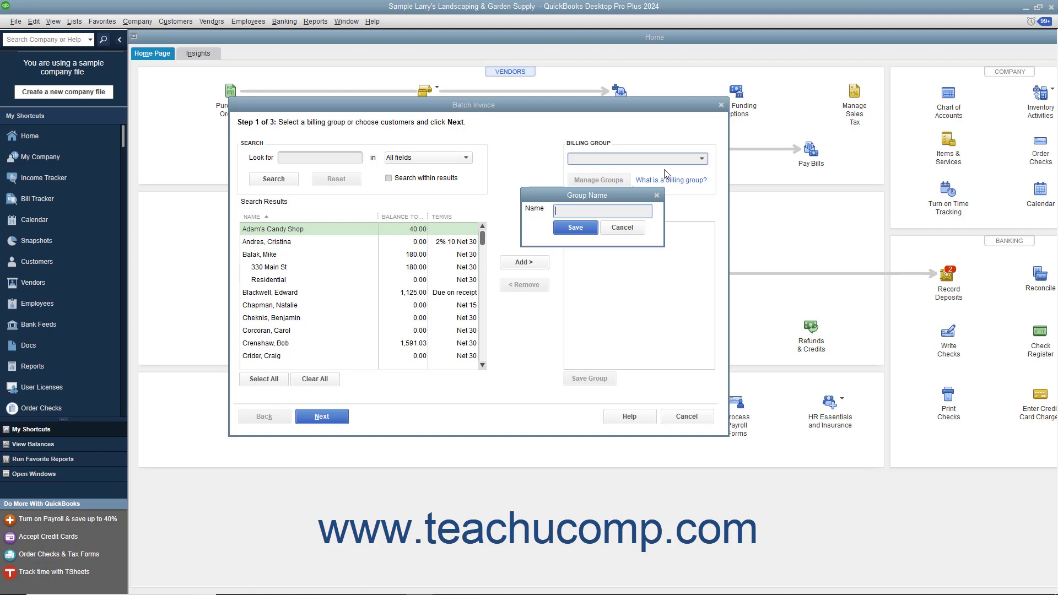
type("Weekly Gardening- Commercial")
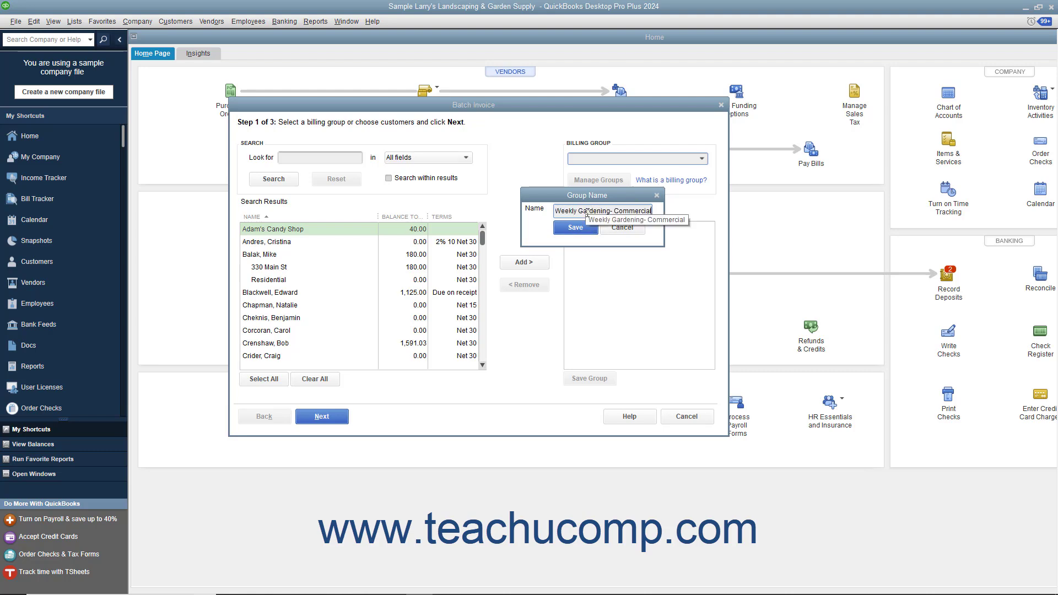
left_click(579, 231)
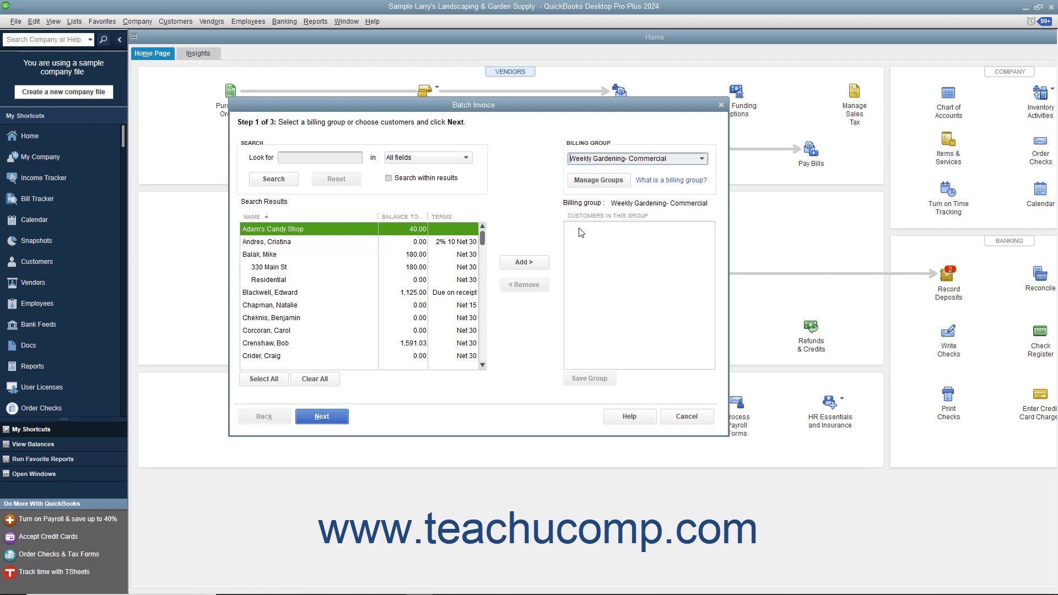
left_click(327, 228)
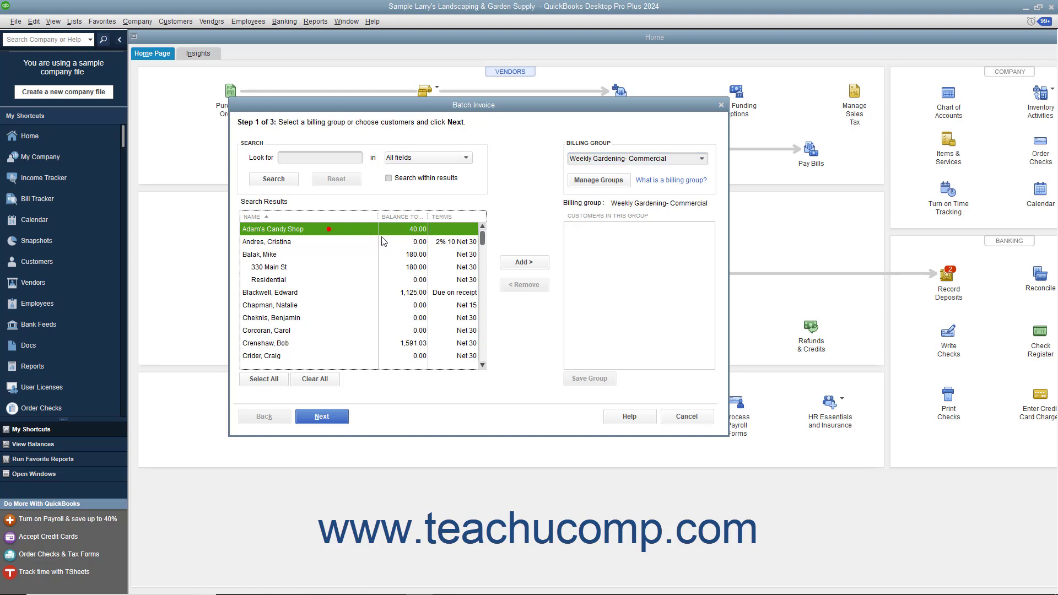
Add Adam's Candy Shop, DJ's Computers, Ecker Design, 155 Wilks Blvd. and 75 Sunset Rd., then save the group
left_click(525, 263)
scroll(285, 299, "down", 2)
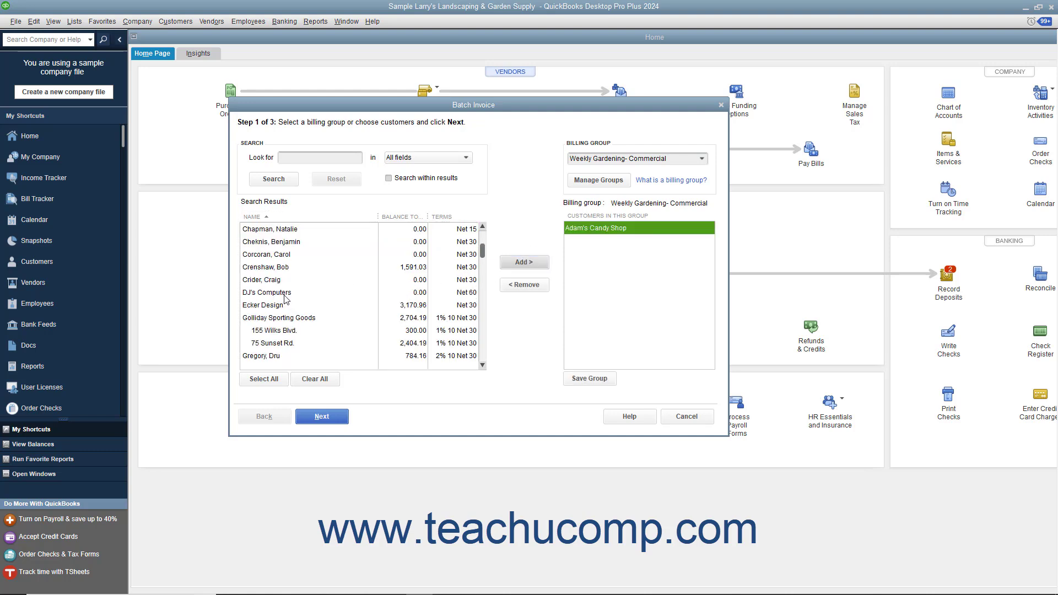
left_click(284, 294)
left_click(518, 262)
left_click(305, 306)
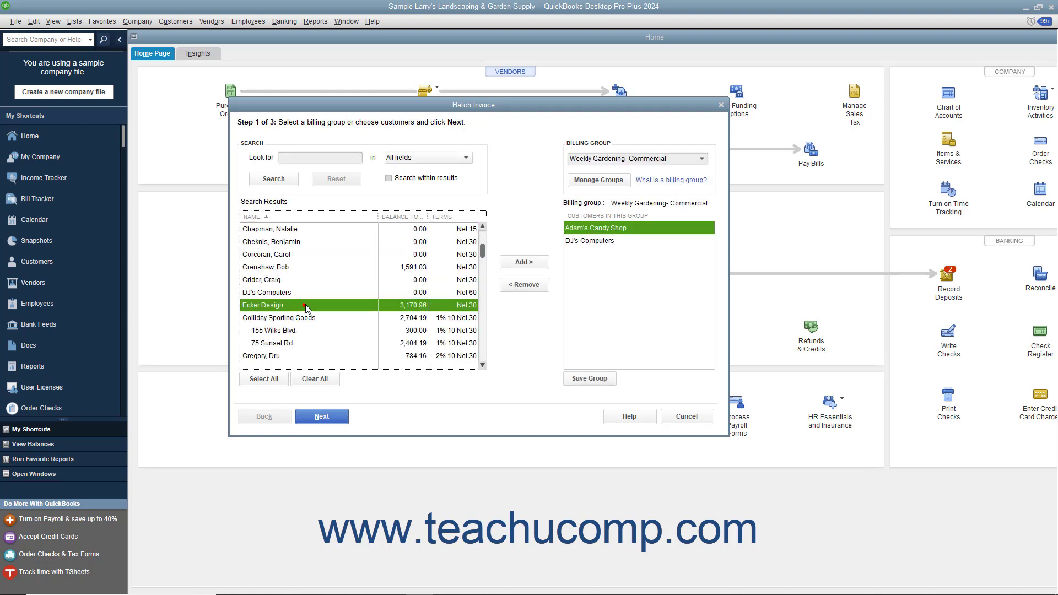
left_click(522, 262)
left_click(309, 331)
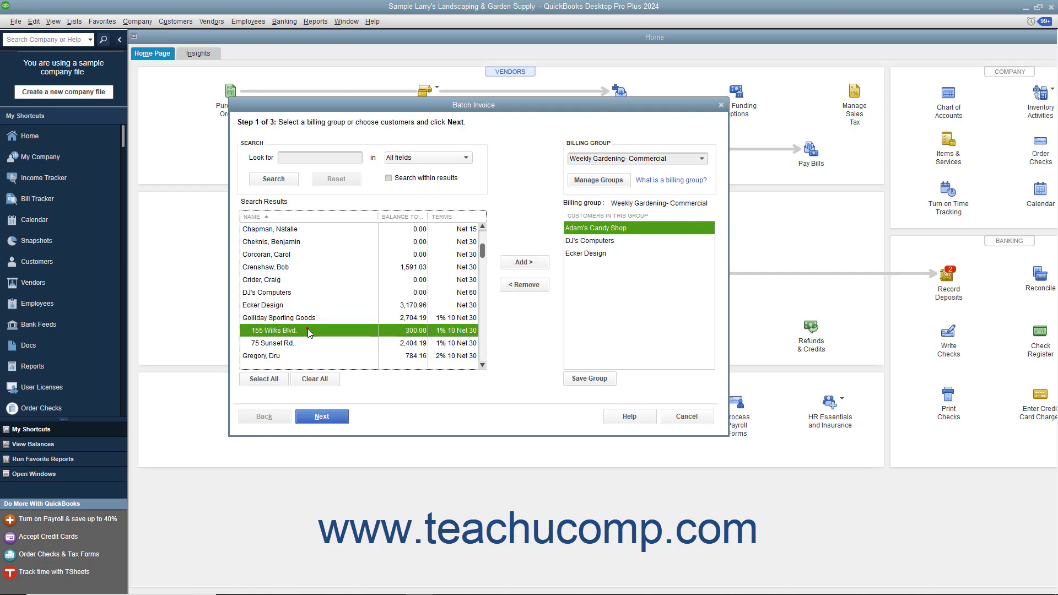
left_click(521, 262)
left_click(309, 344)
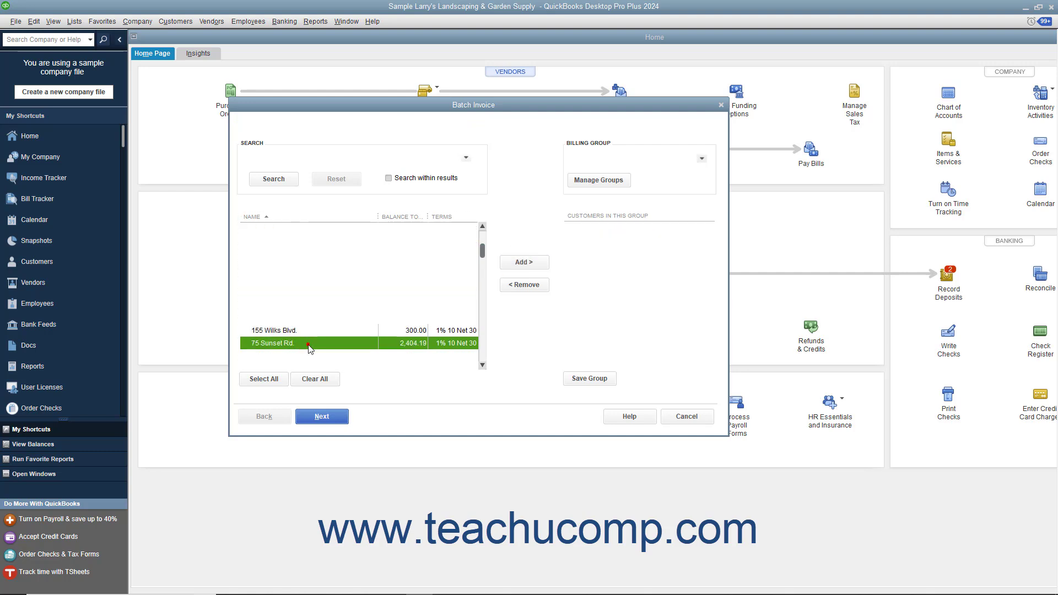
left_click(522, 262)
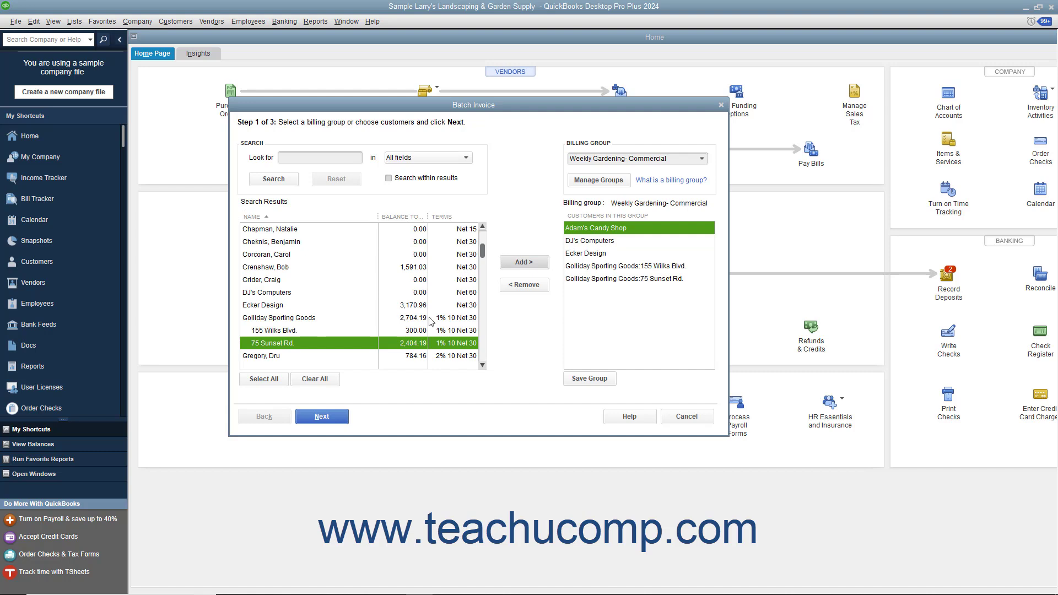
left_click(580, 378)
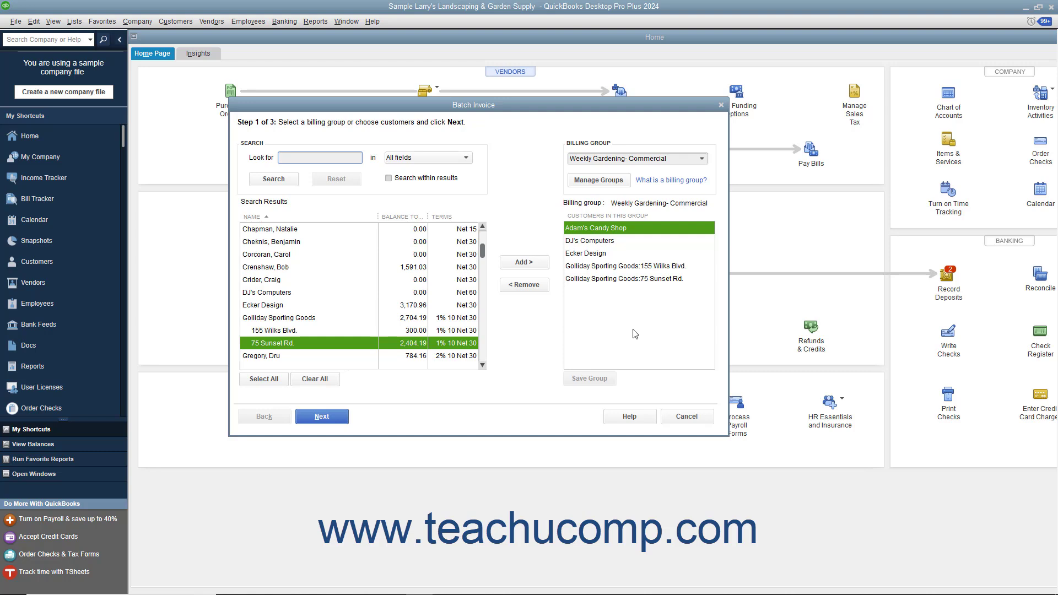
Load Weekly Gardening- Commercial, remove DJ's Computers, and save the four-customer group
left_click(701, 159)
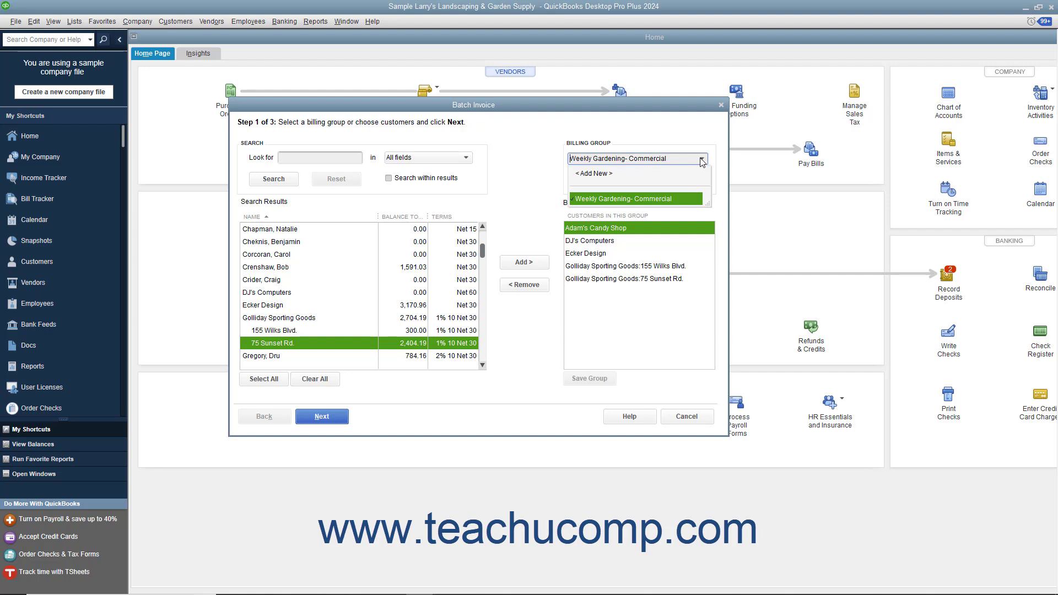
left_click(702, 159)
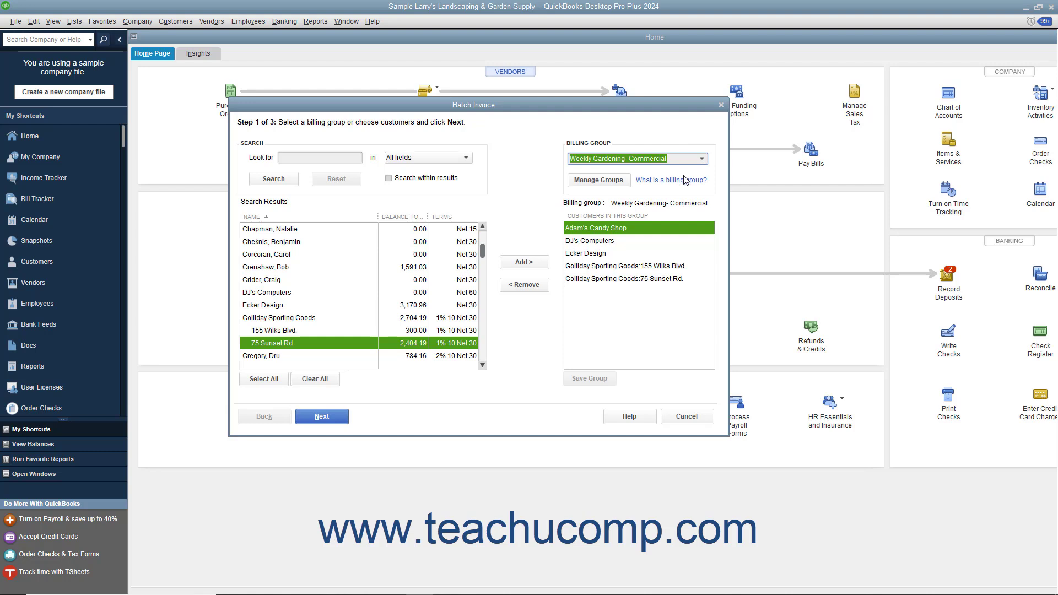
left_click(585, 243)
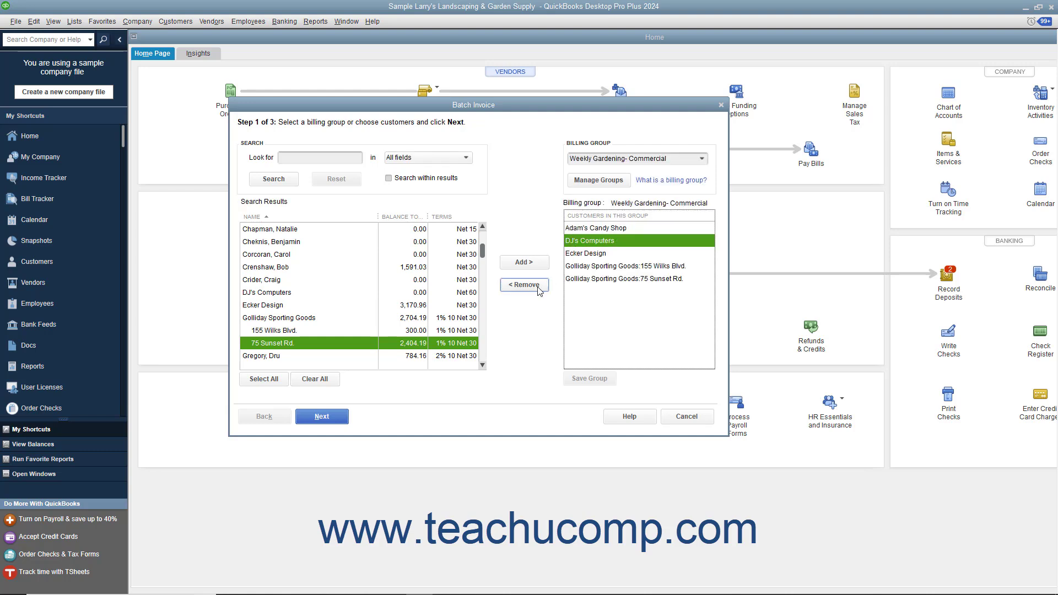
left_click(538, 286)
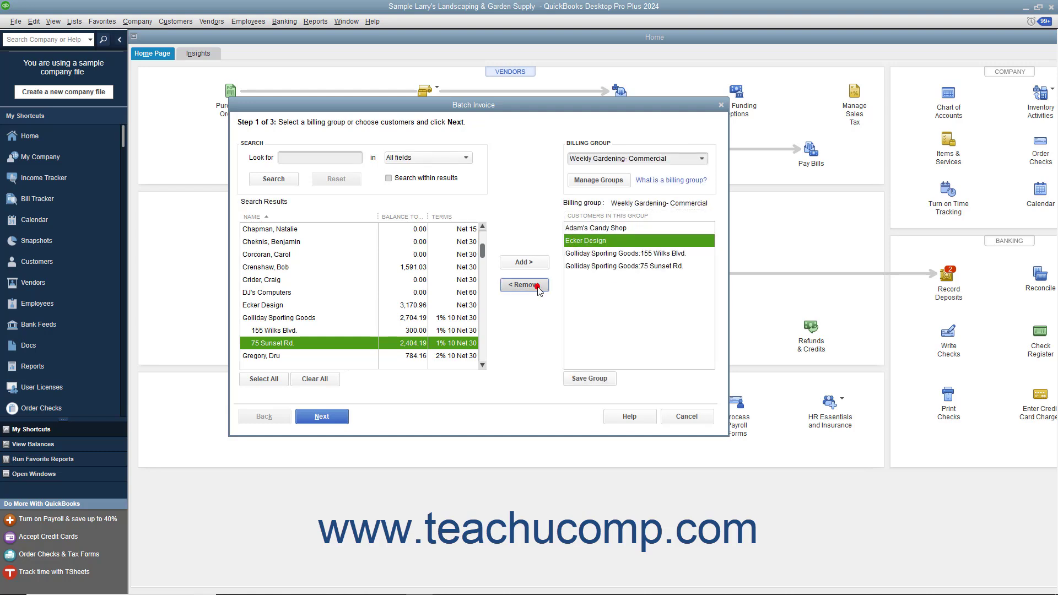
left_click(588, 380)
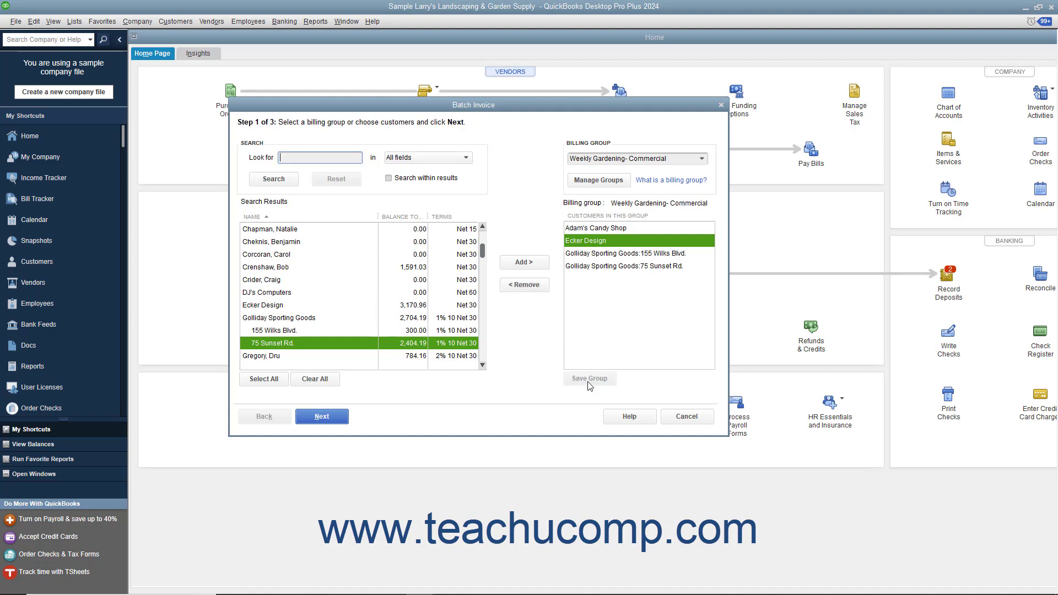
In Manage Groups, rename the group to 'Weekly Gardening- Comm.', save, and close
left_click(627, 184)
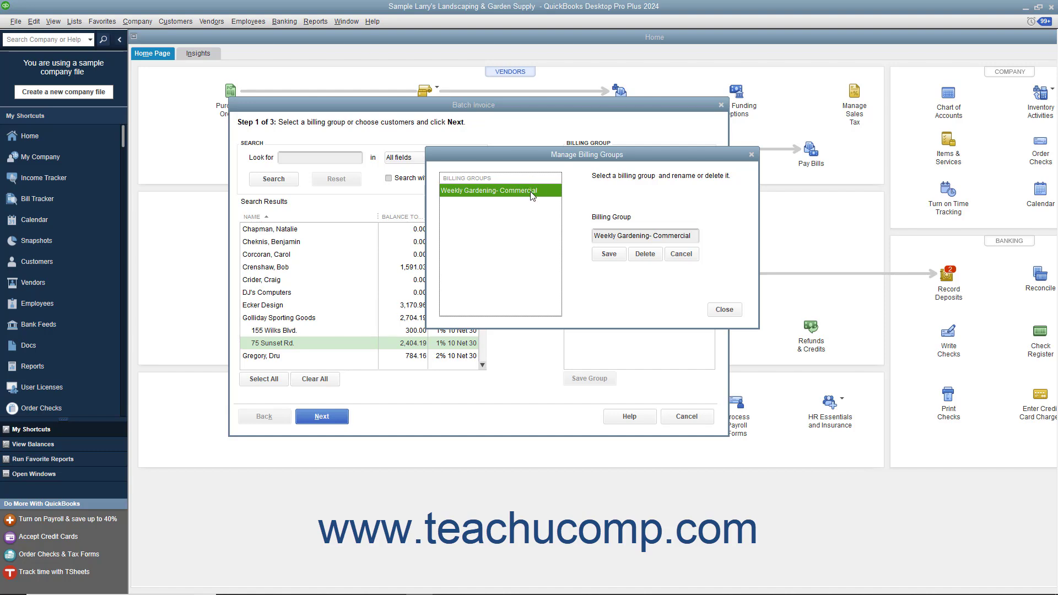
left_click(693, 236)
key("BackSpace")
key("BackSpace")
key("BackSpace")
key("BackSpace")
key("BackSpace")
key("BackSpace")
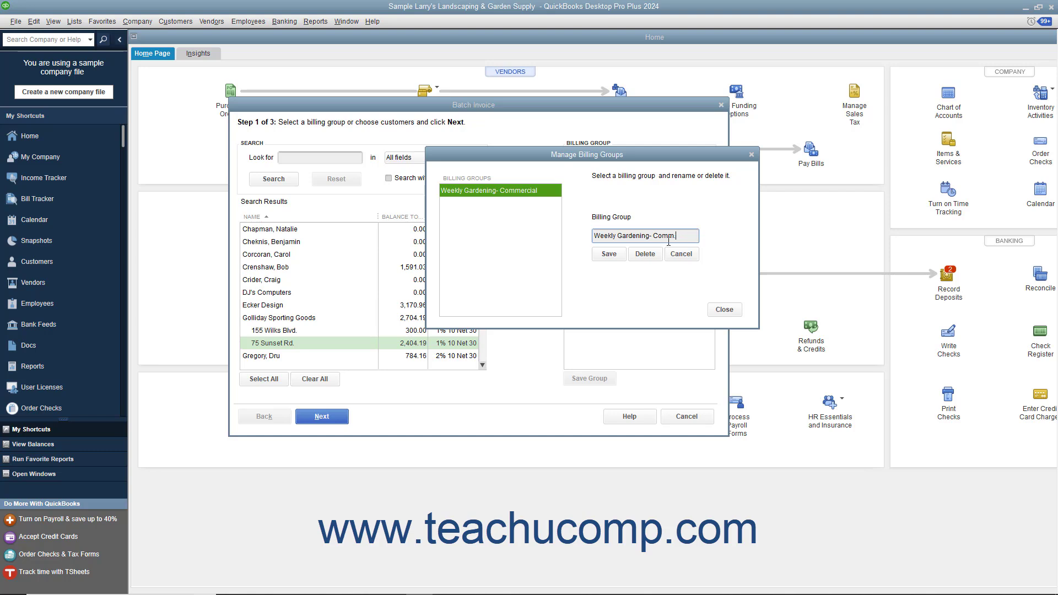
left_click(606, 255)
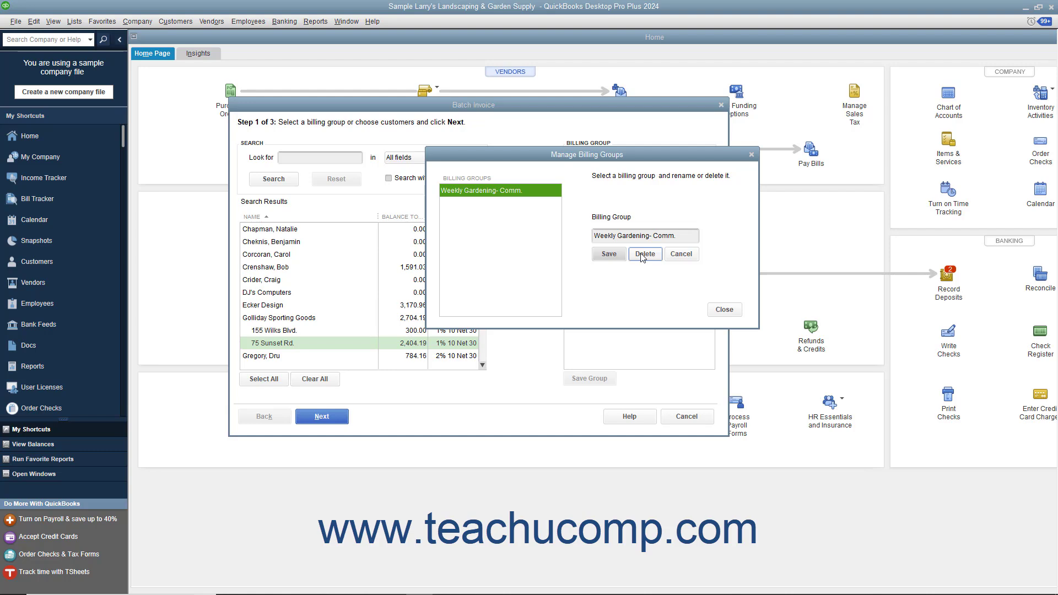
left_click(723, 309)
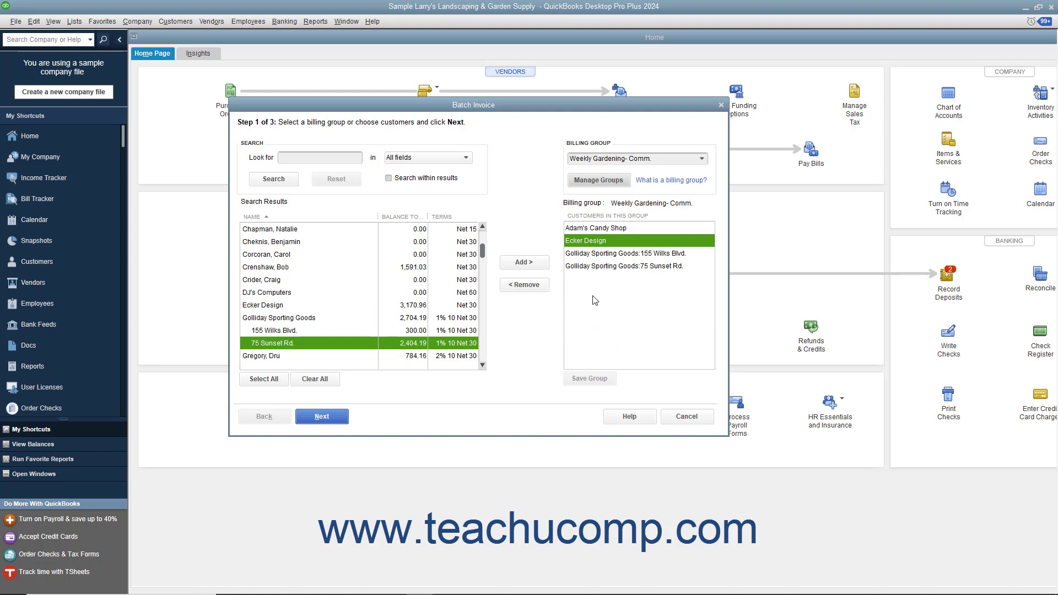
Go to Step 2, keeping date 12/15/2024 and the Intuit Product Invoice template
left_click(322, 417)
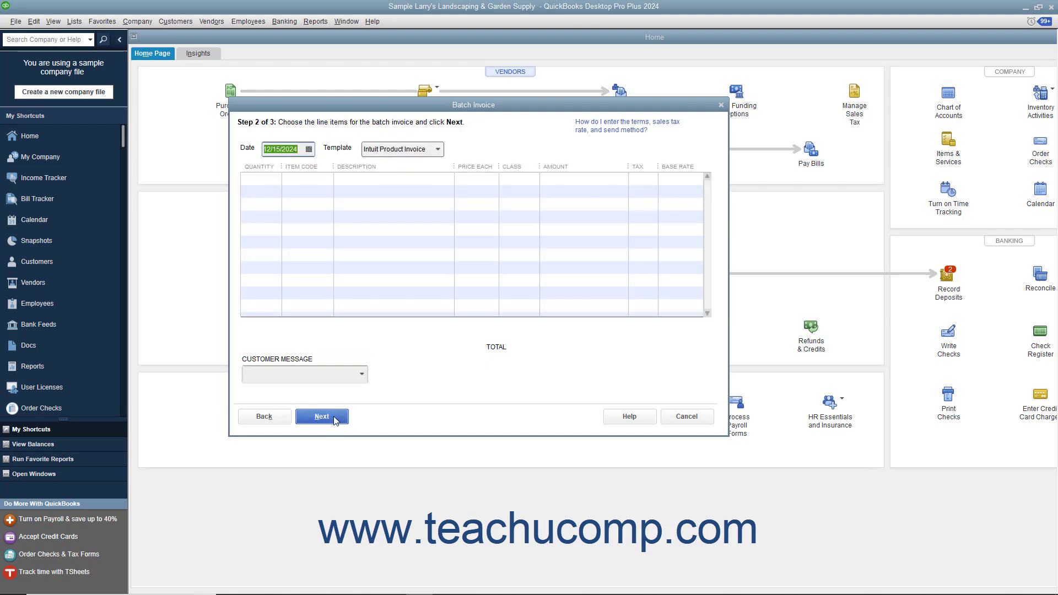
left_click(308, 149)
left_click(282, 225)
left_click(438, 149)
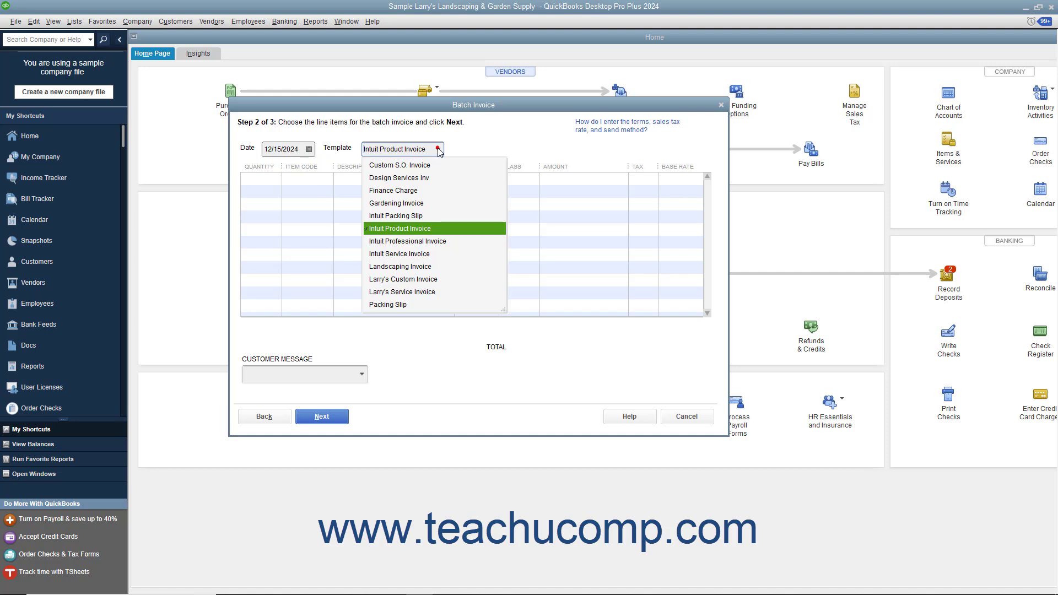
left_click(439, 151)
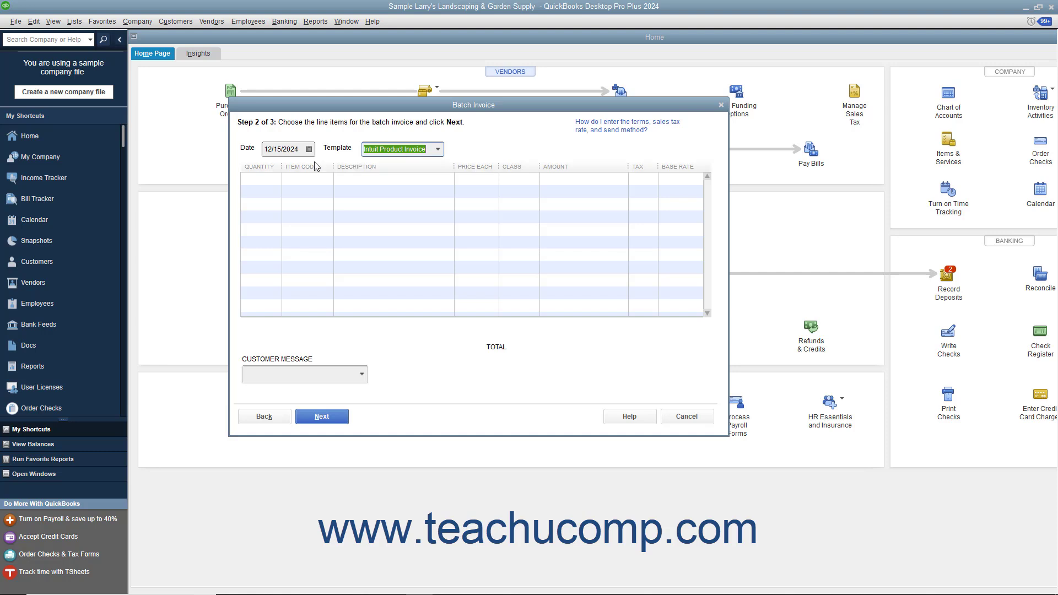
left_click(285, 180)
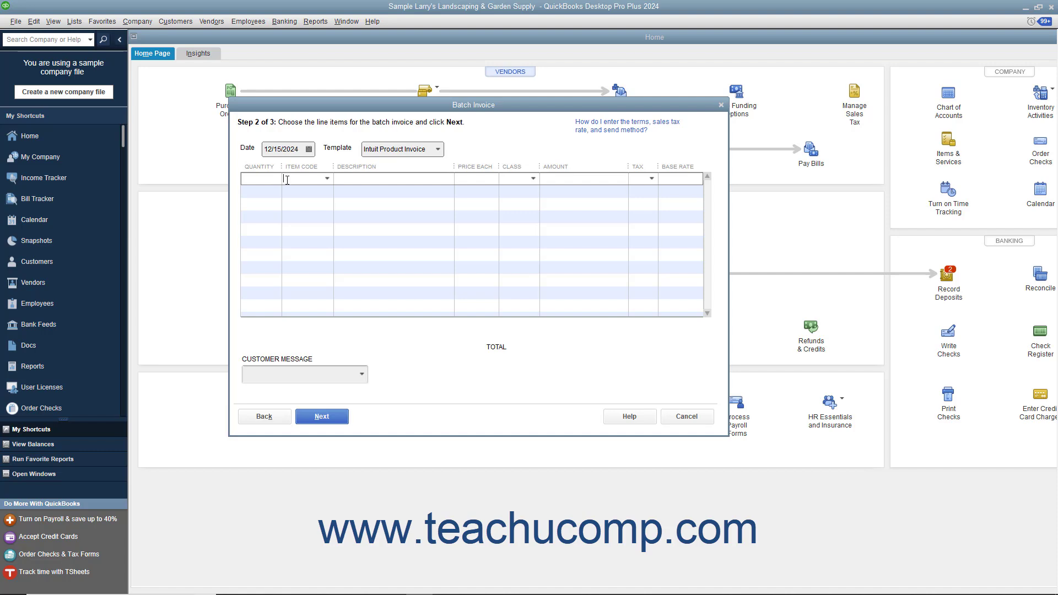
Bill 1 Gardening item at 15.00 on the first line and advance to the Step 3 invoice review
left_click(327, 178)
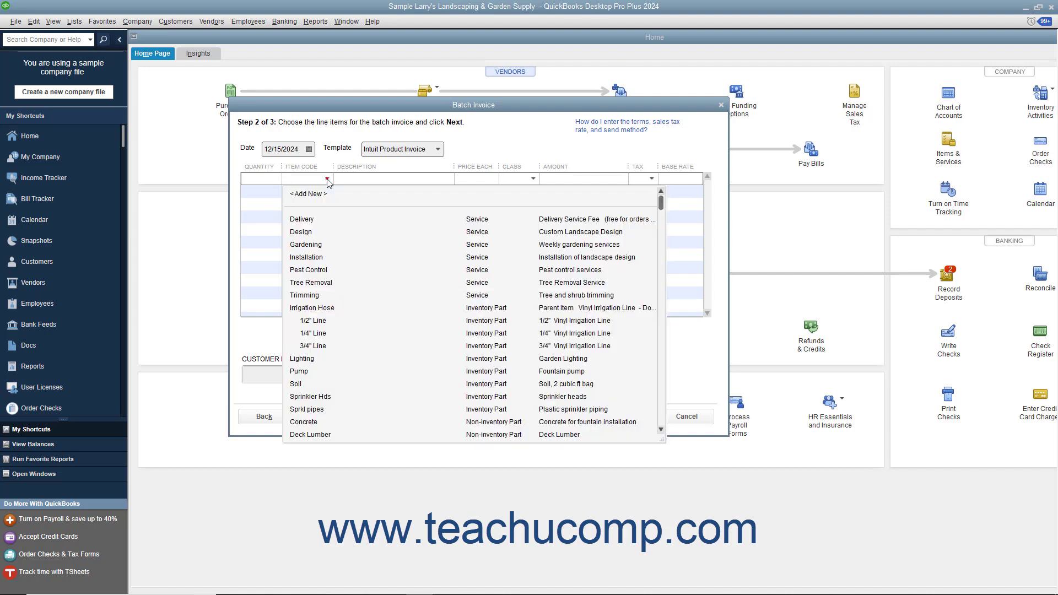
left_click(318, 245)
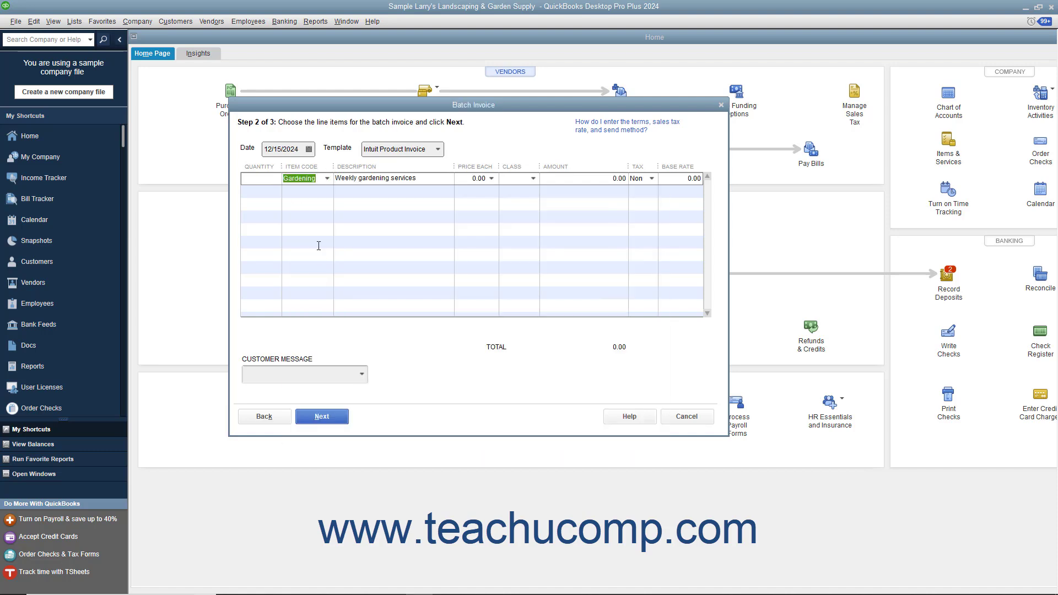
left_click(275, 179)
type("1")
key("Tab")
key("Tab")
key("Tab")
type("15")
key("Tab")
left_click(589, 181)
left_click(279, 373)
left_click(322, 416)
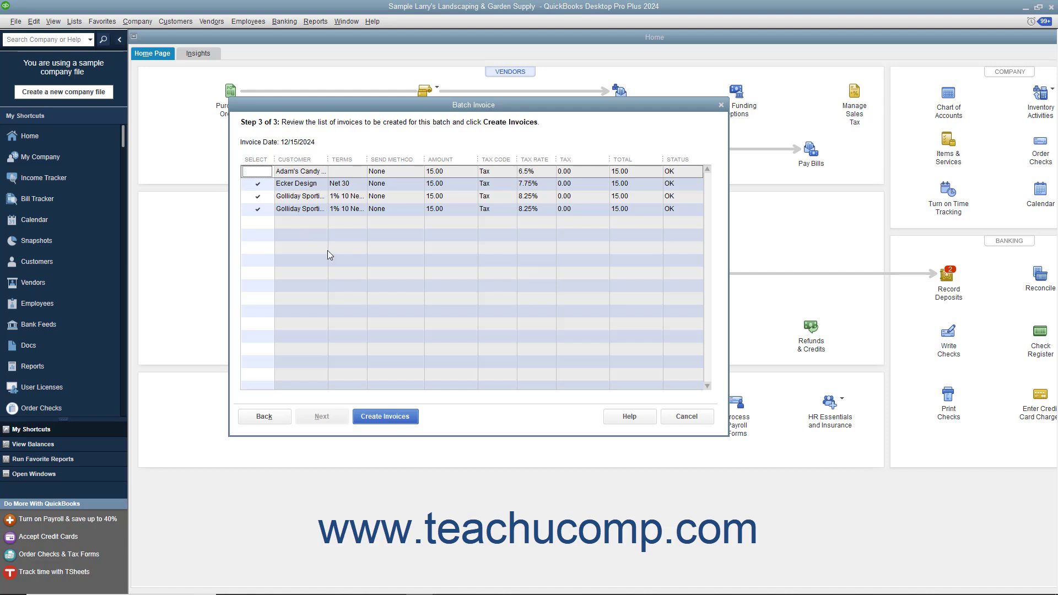
Create the four 15.00 Gardening invoices and show the Batch Invoice Summary
left_click(385, 416)
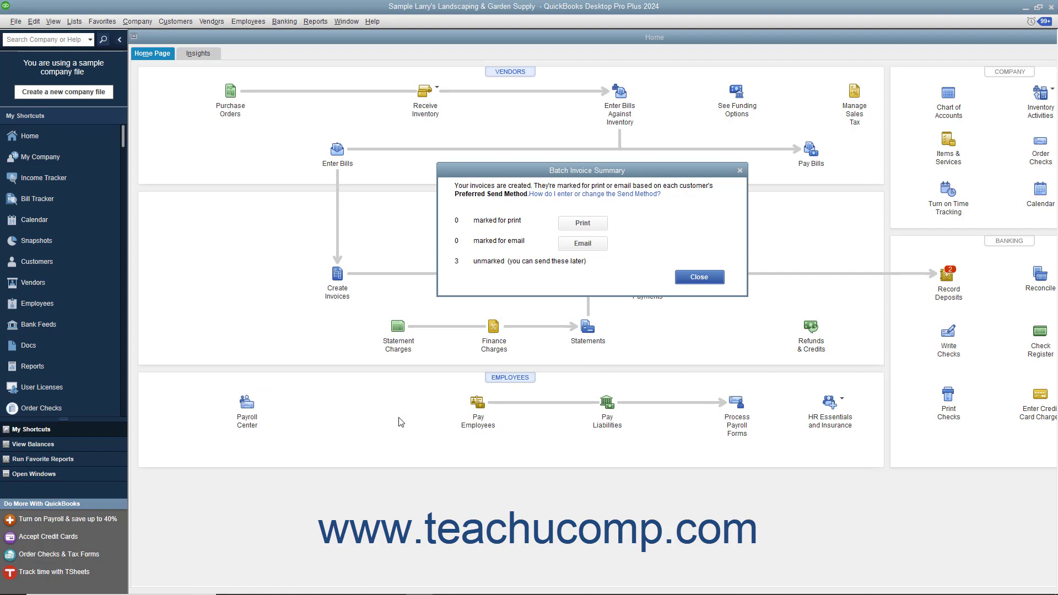